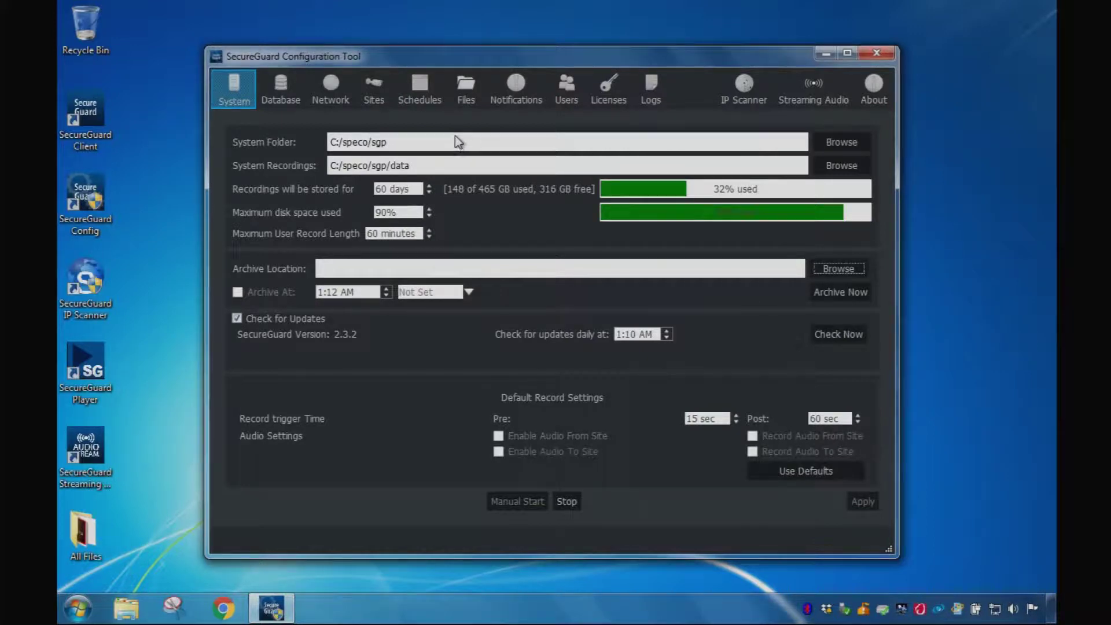
# Step: Replace the admin account's 'none' email with the Gmail address and apply the user changes
pyautogui.click(571, 105)
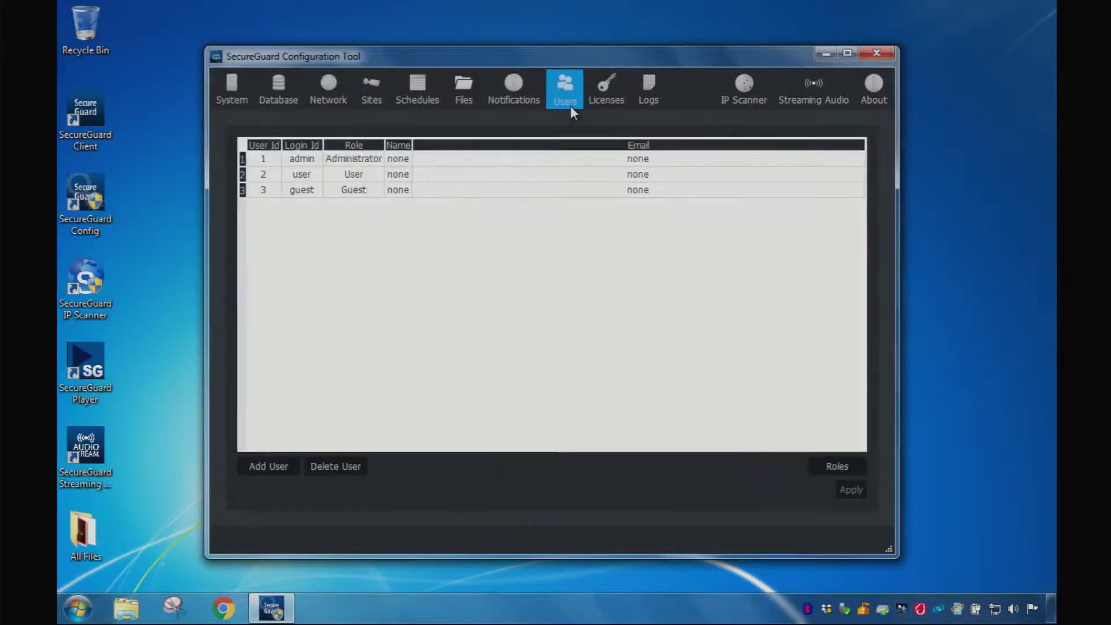
pyautogui.click(438, 161)
pyautogui.doubleClick(439, 161)
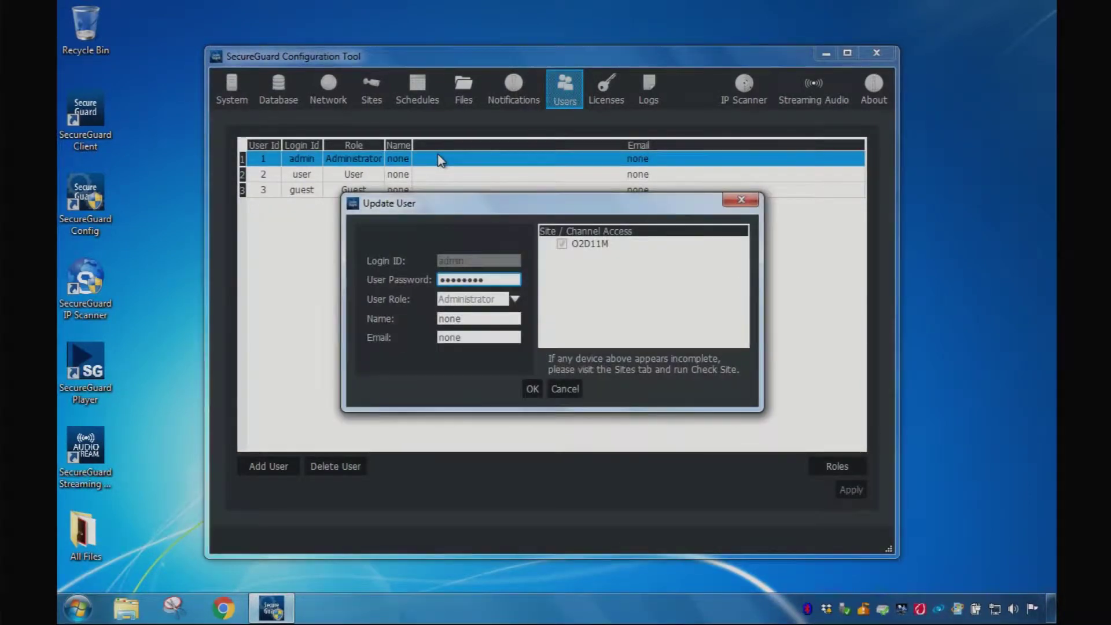
pyautogui.doubleClick(462, 341)
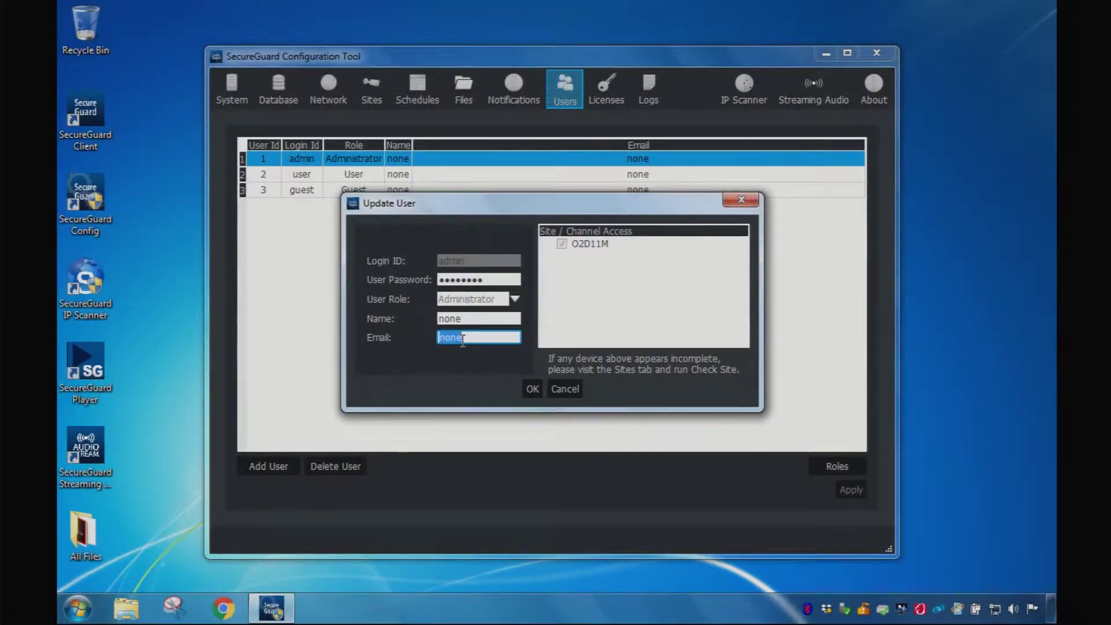
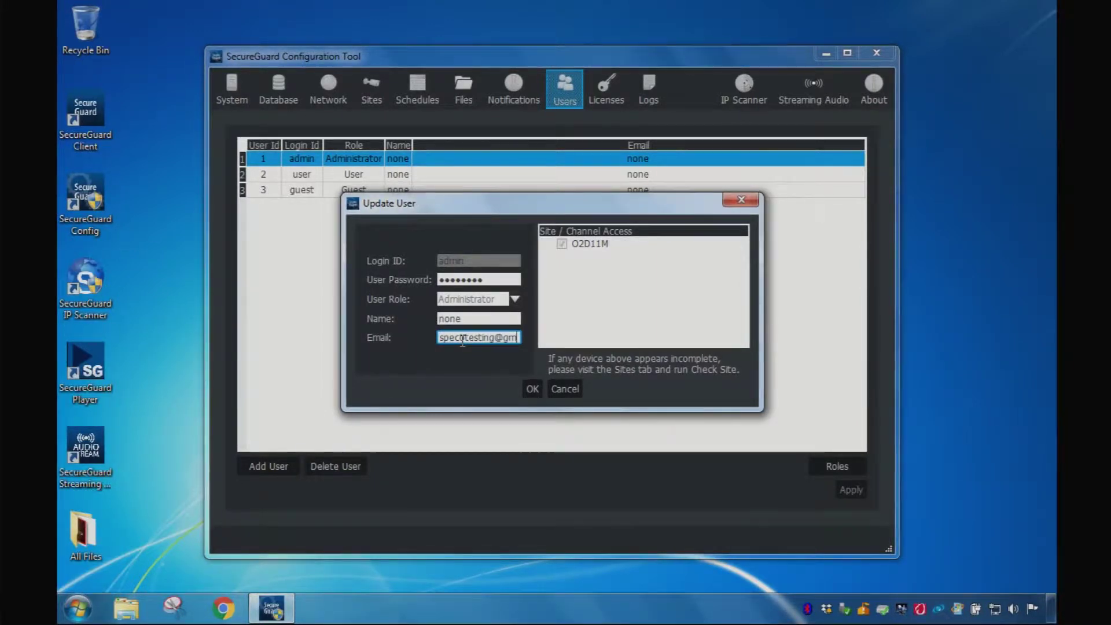
pyautogui.click(531, 388)
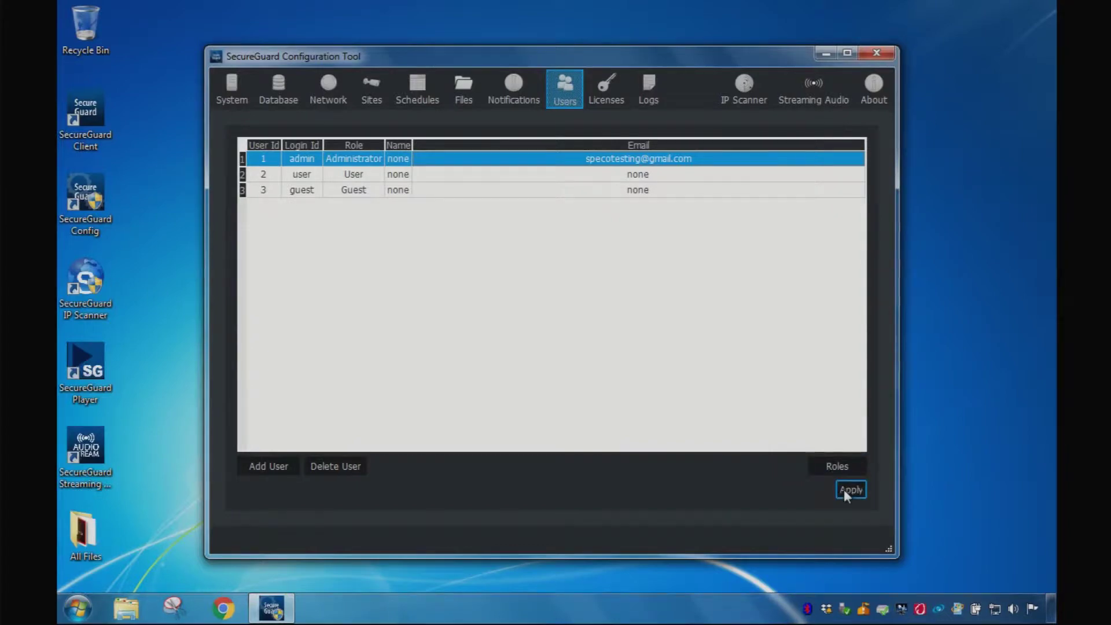
pyautogui.click(845, 489)
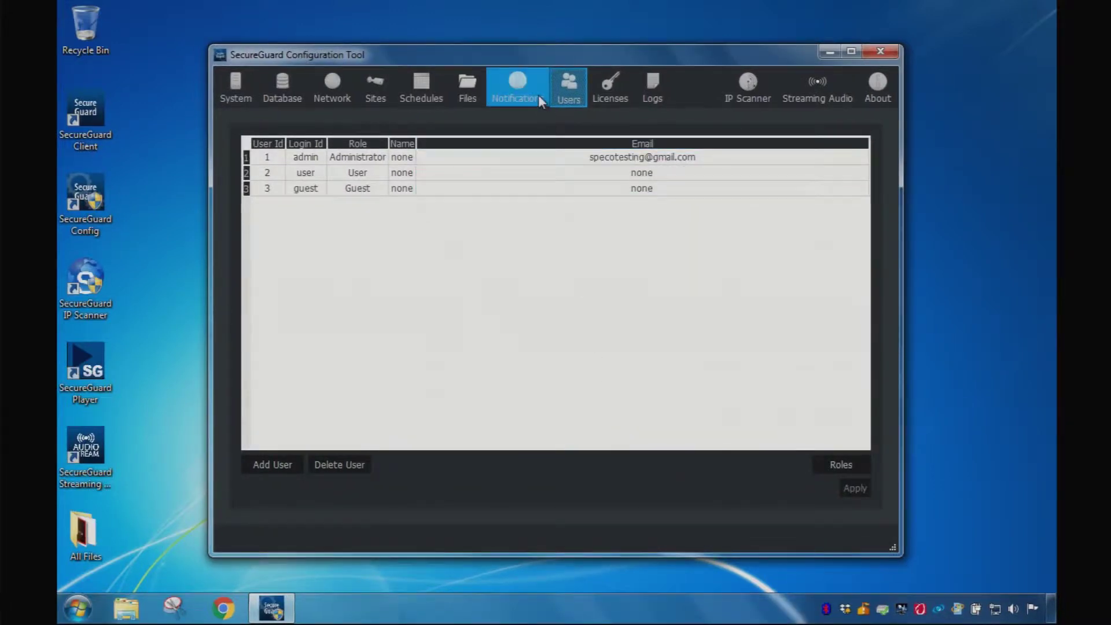
# Step: Begin a new user notification called 'Notify Test' from the Notifications list
pyautogui.click(539, 100)
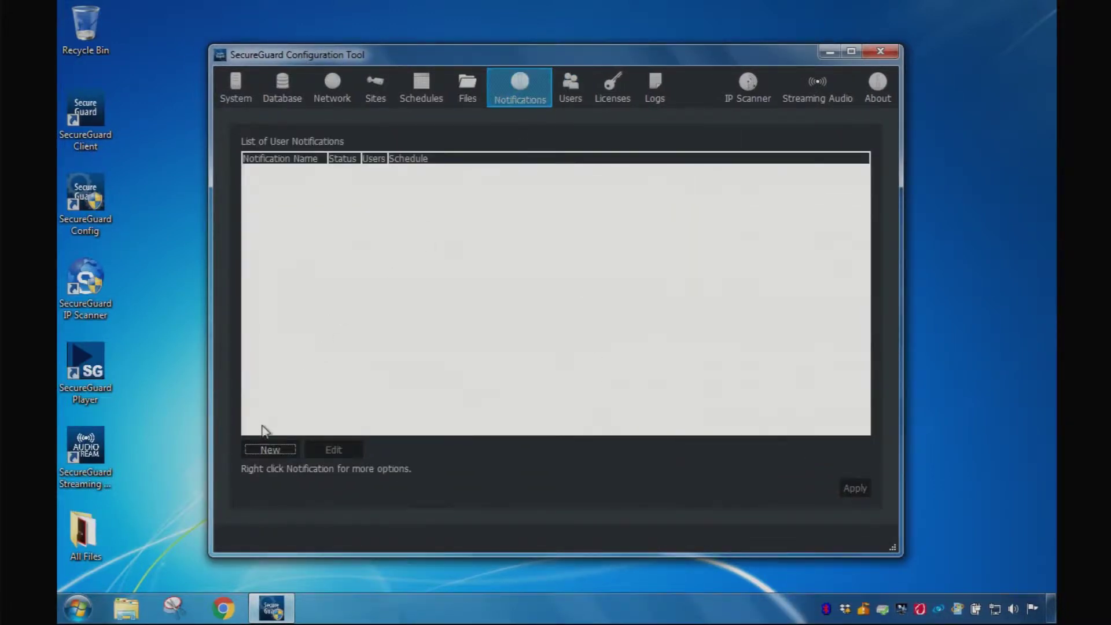
pyautogui.click(266, 449)
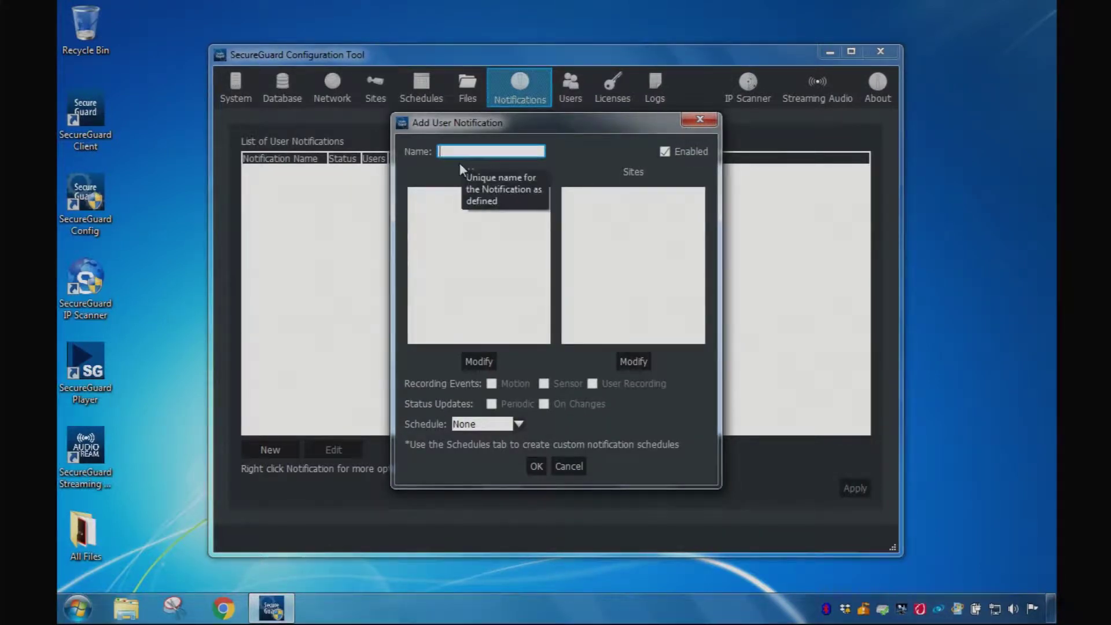
pyautogui.write('Not')
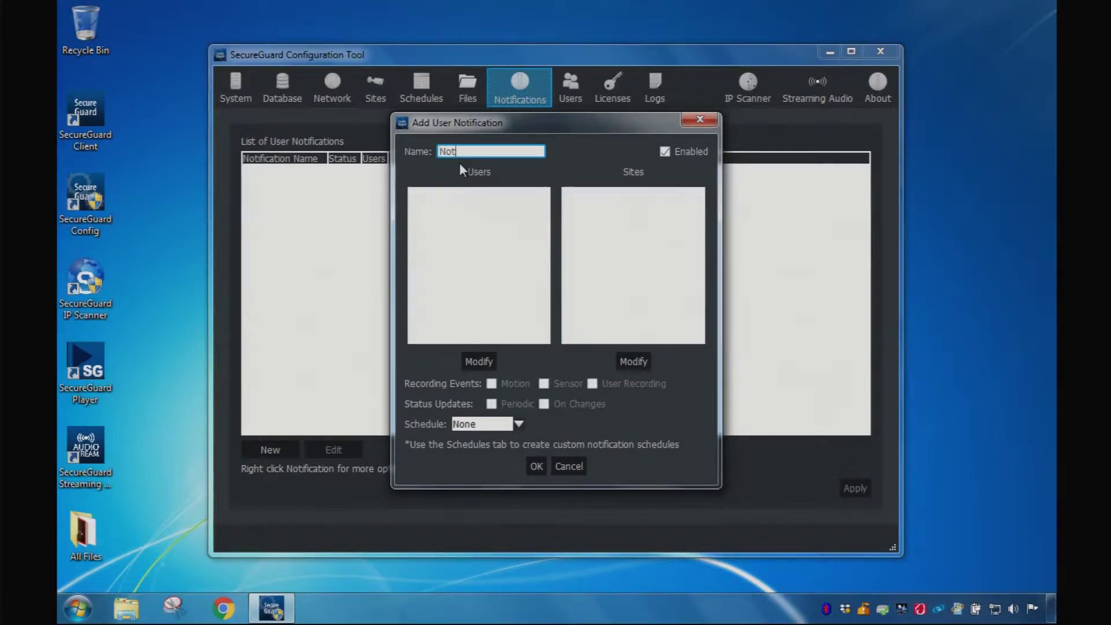
pyautogui.write('ify Test')
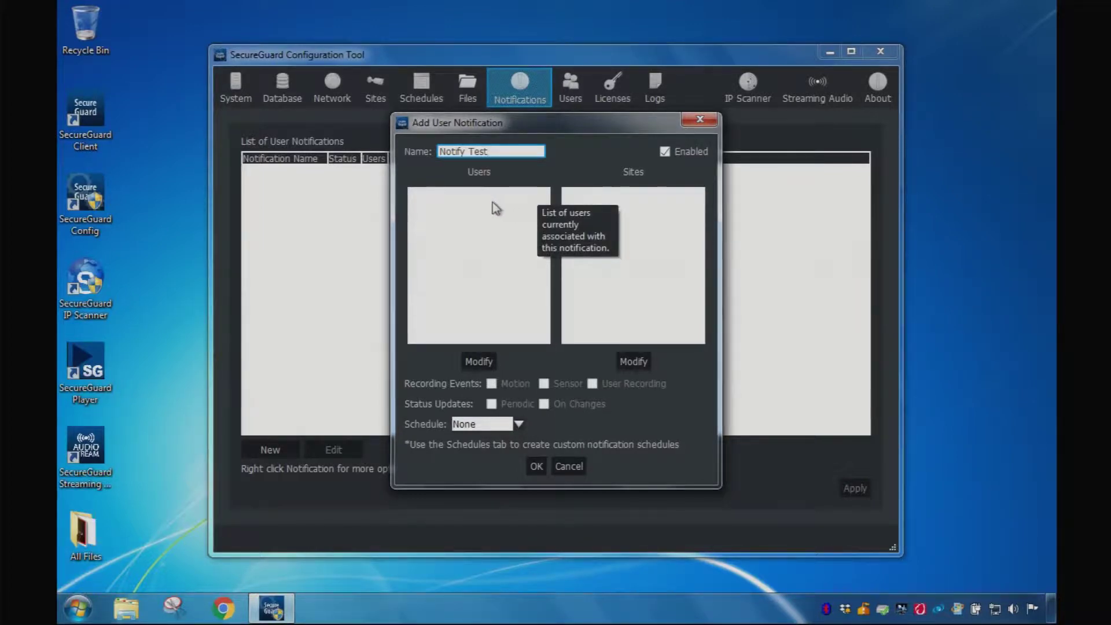
# Step: Assign the admin user as the notification's recipient
pyautogui.click(474, 360)
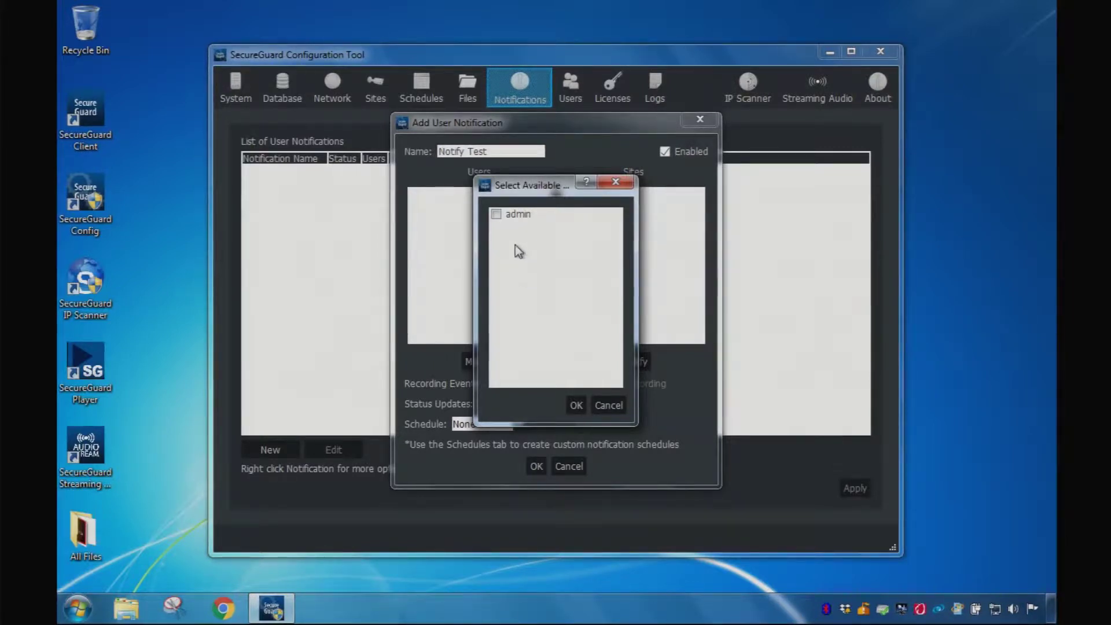
pyautogui.click(495, 214)
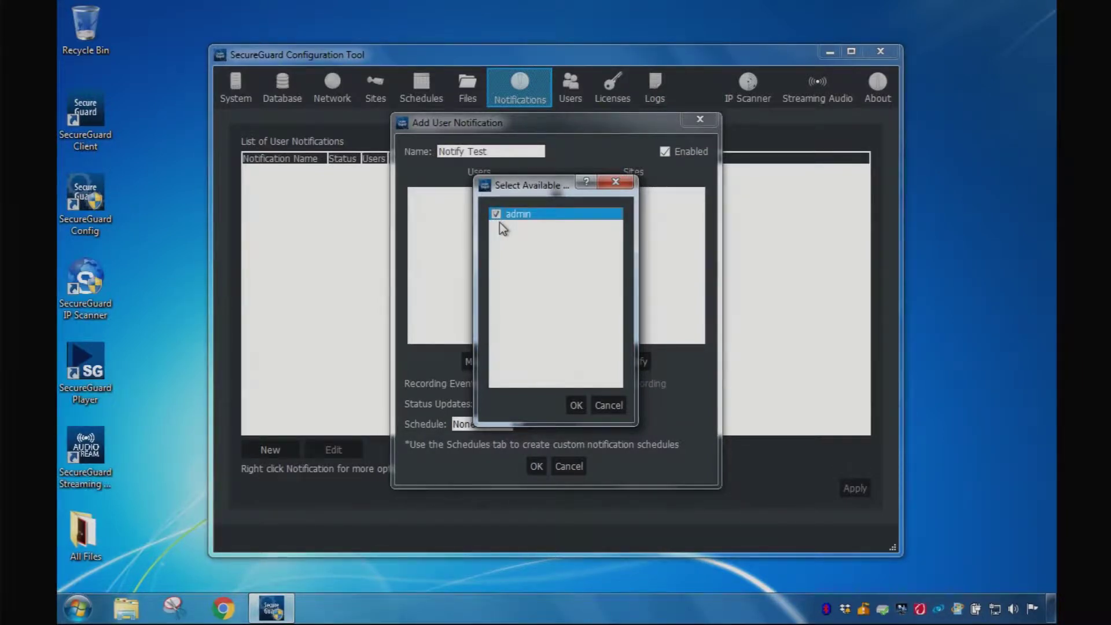
pyautogui.click(576, 406)
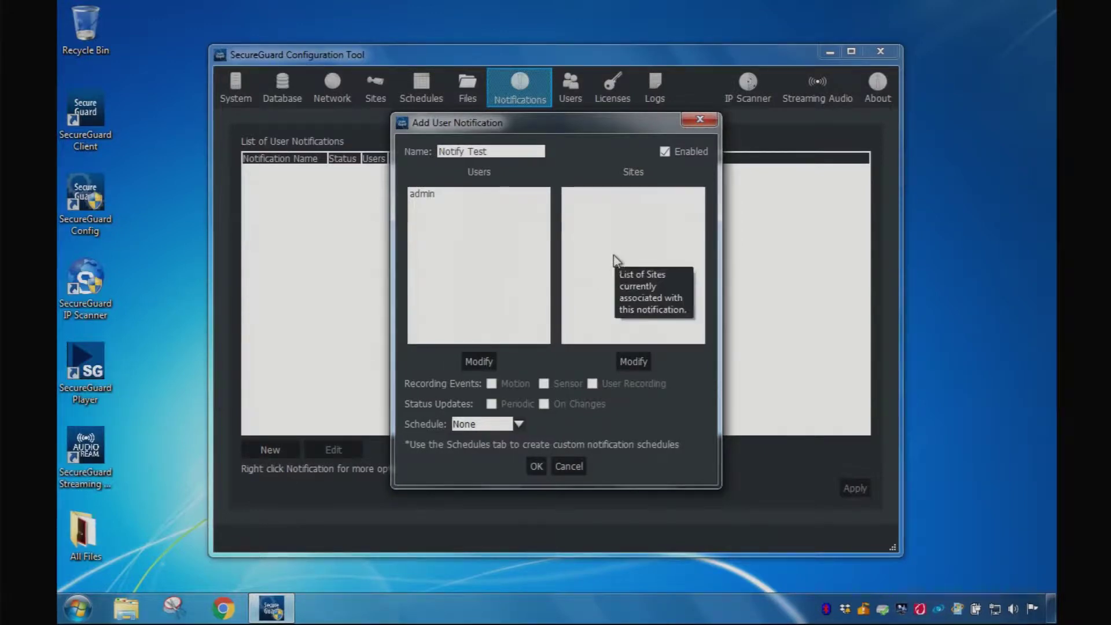
# Step: Attach site O2D11M to the notification
pyautogui.click(630, 358)
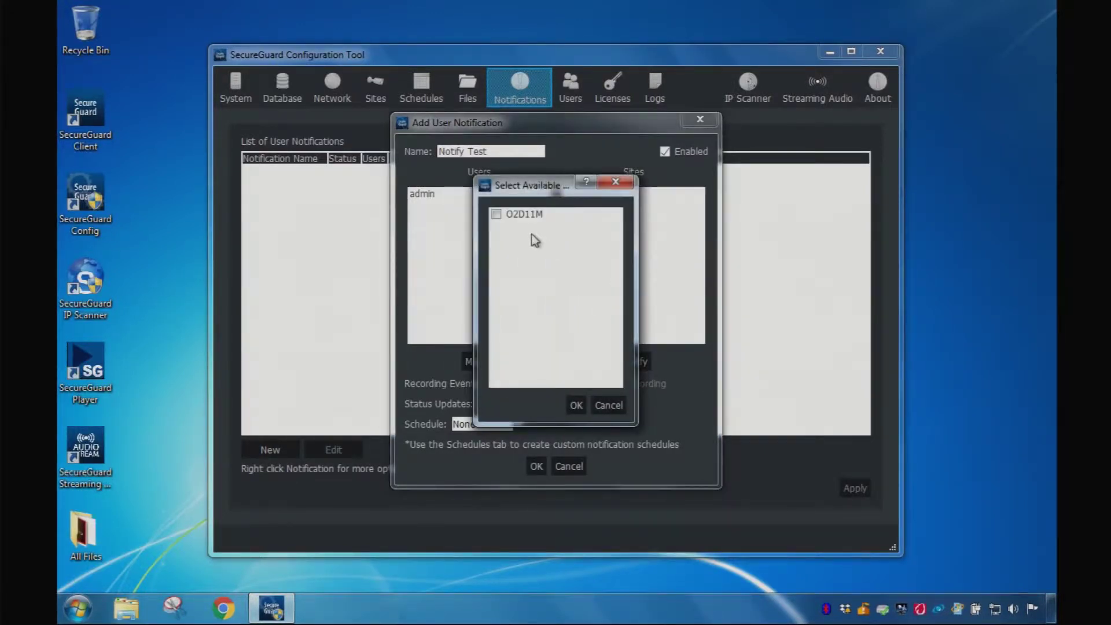
pyautogui.click(496, 215)
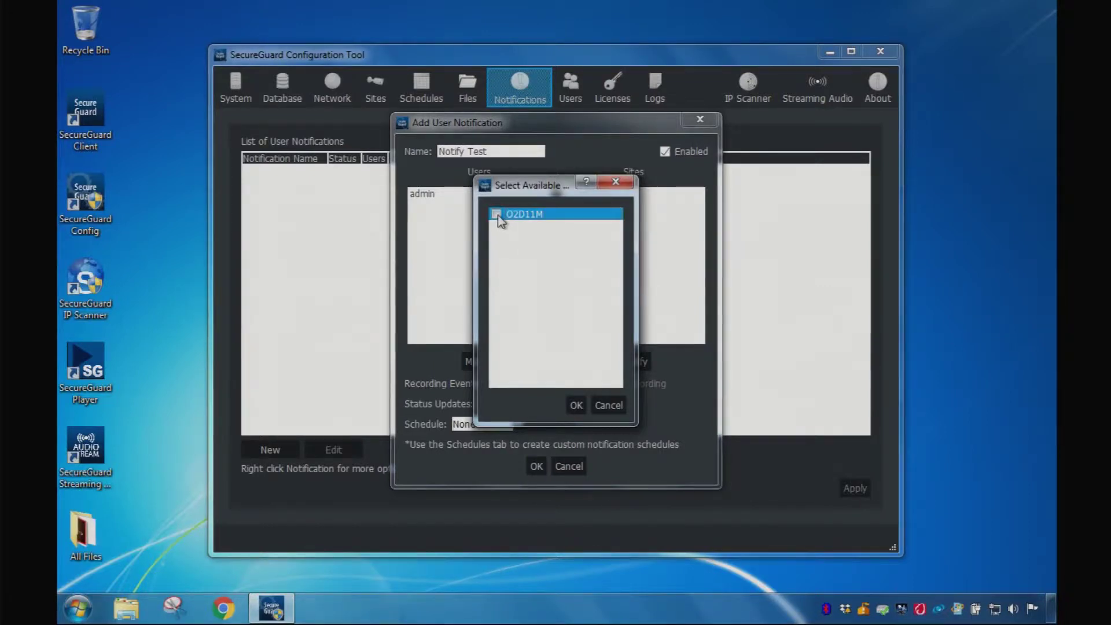
pyautogui.click(498, 214)
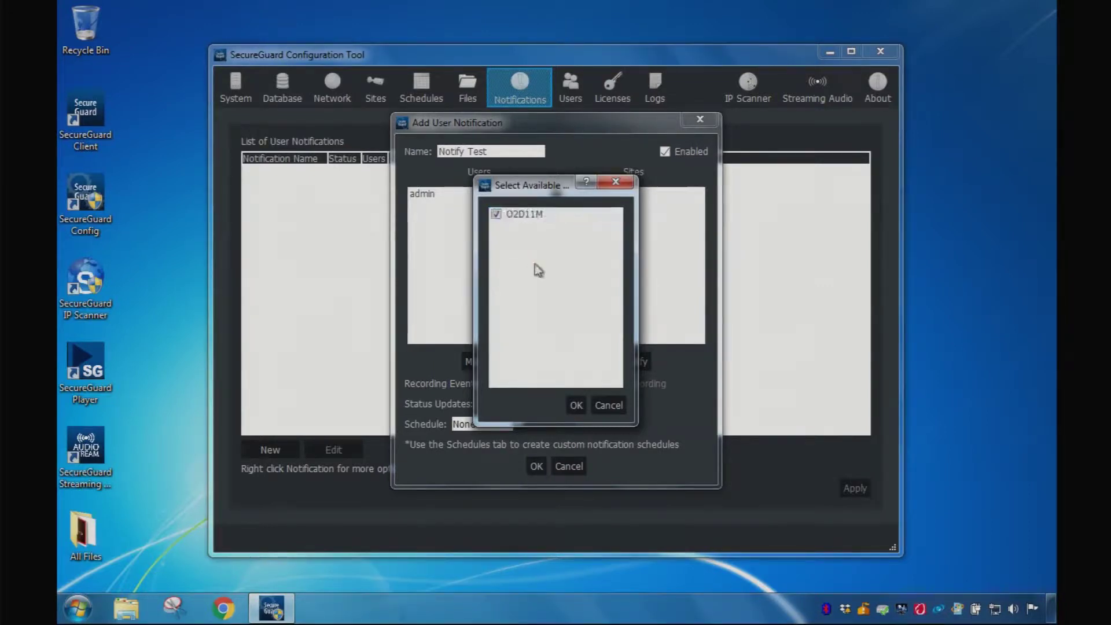
pyautogui.click(578, 404)
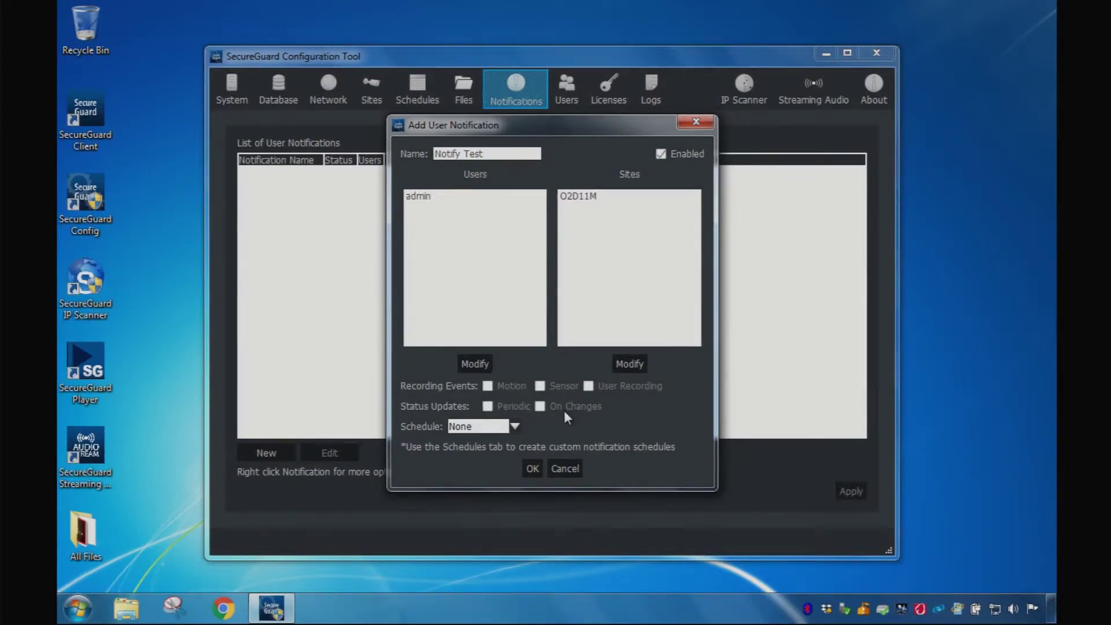
pyautogui.click(487, 386)
# Step: Trigger the notification on User Recording events, with status update notifications turned off
pyautogui.click(540, 386)
pyautogui.click(588, 387)
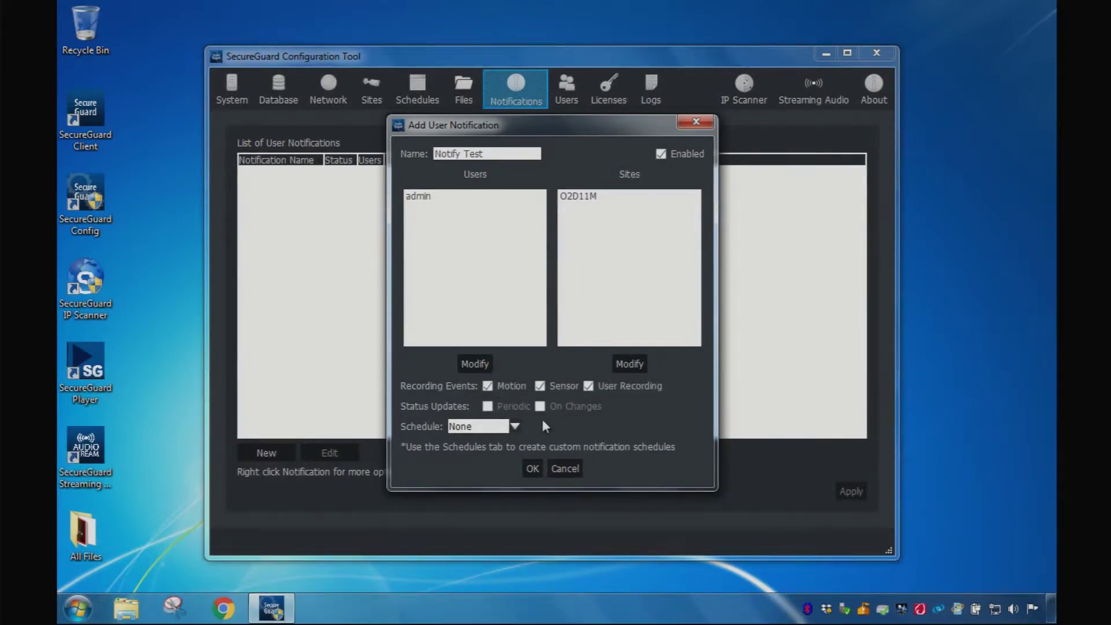
pyautogui.click(492, 407)
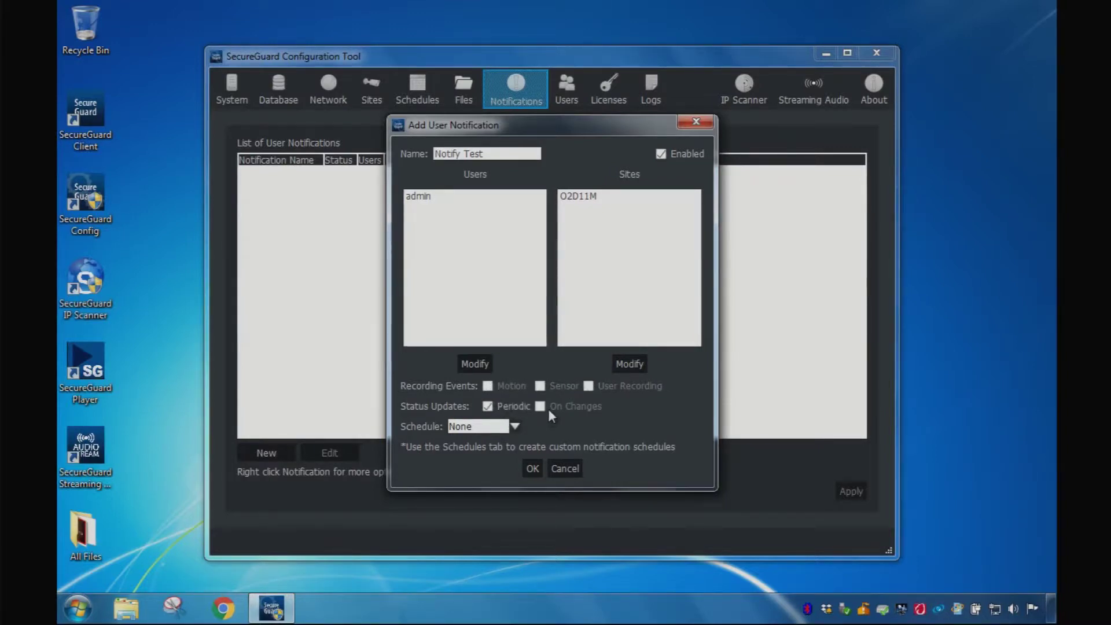
pyautogui.click(548, 409)
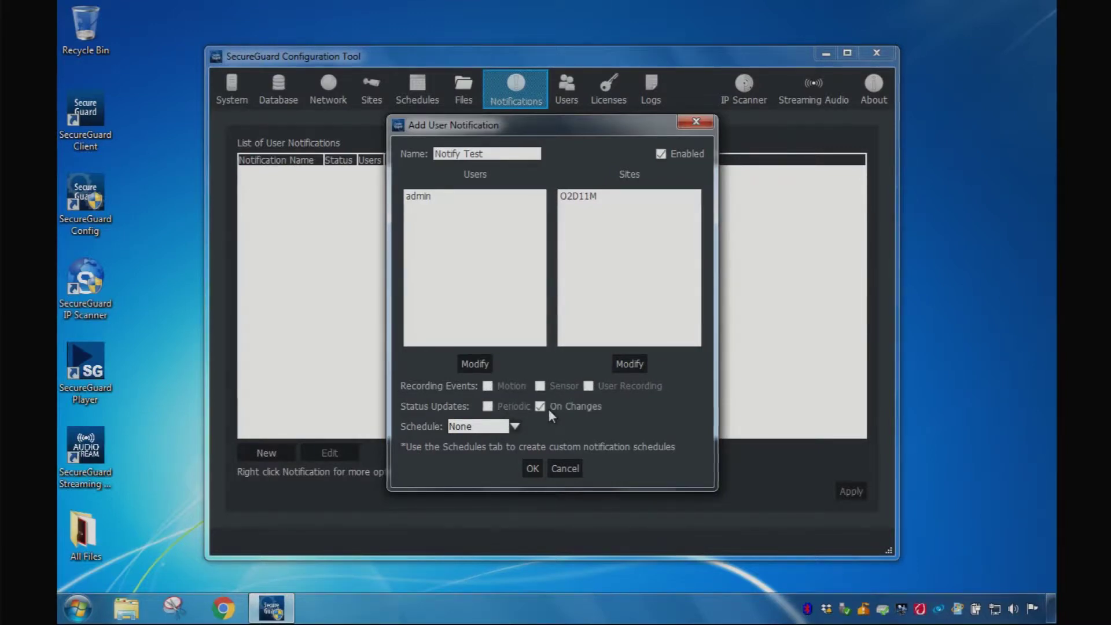
pyautogui.click(509, 410)
pyautogui.click(592, 386)
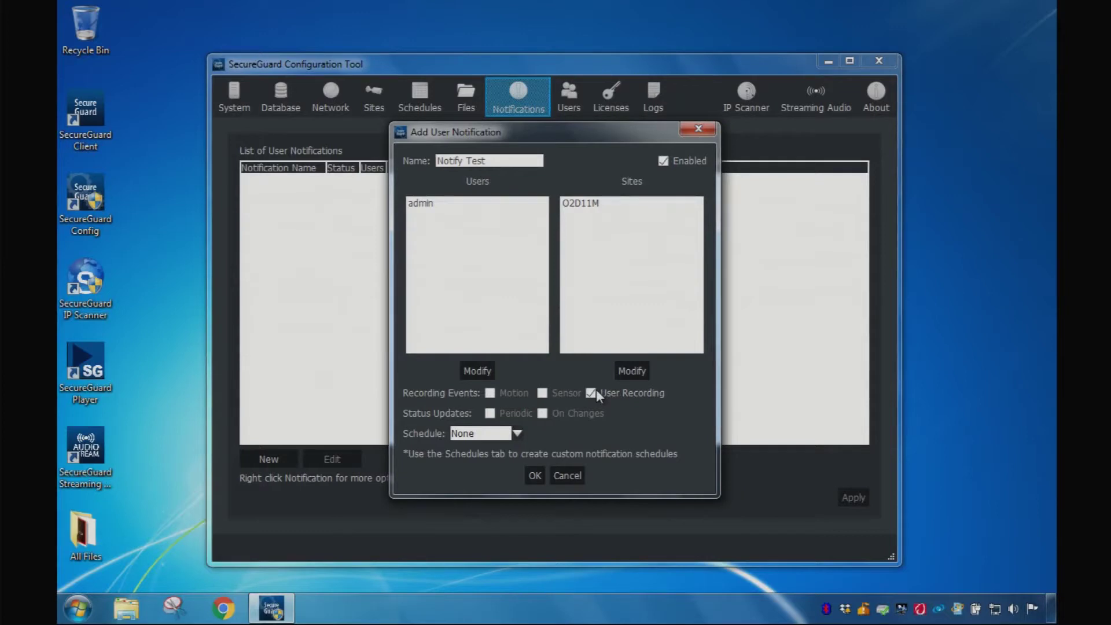
# Step: Choose the Default Notify schedule, then save and apply the notification
pyautogui.click(486, 434)
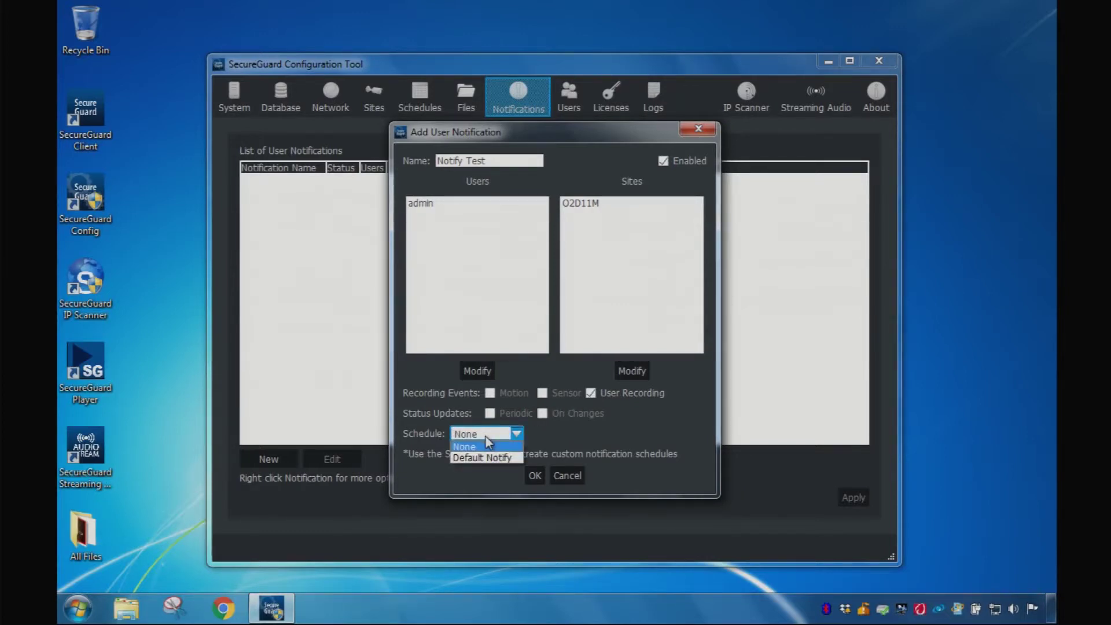
pyautogui.click(479, 458)
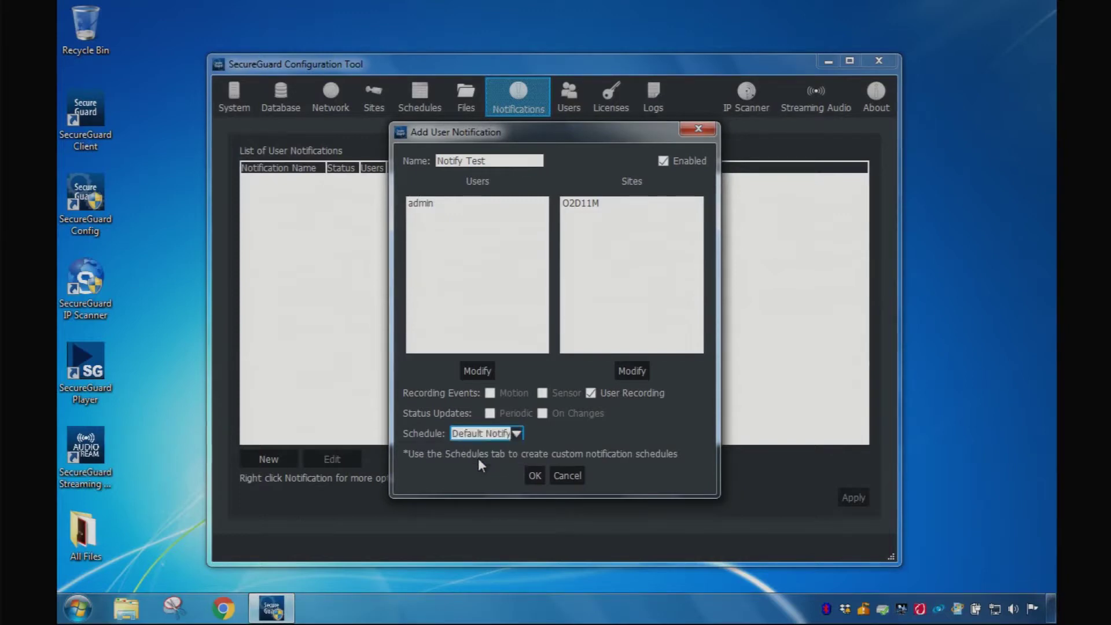
pyautogui.click(527, 475)
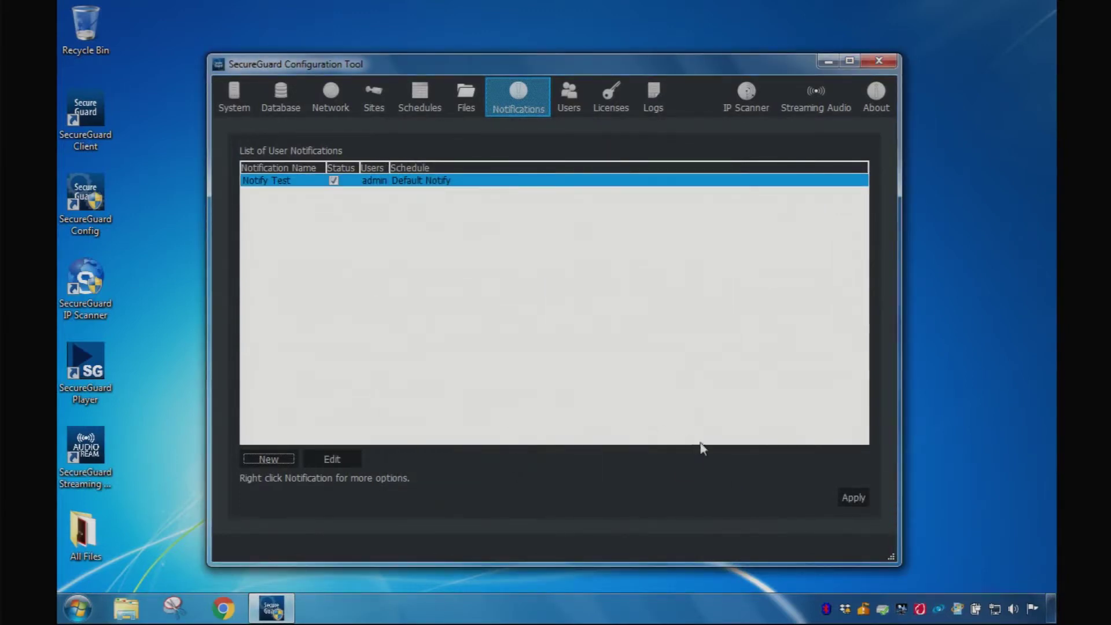
pyautogui.click(854, 497)
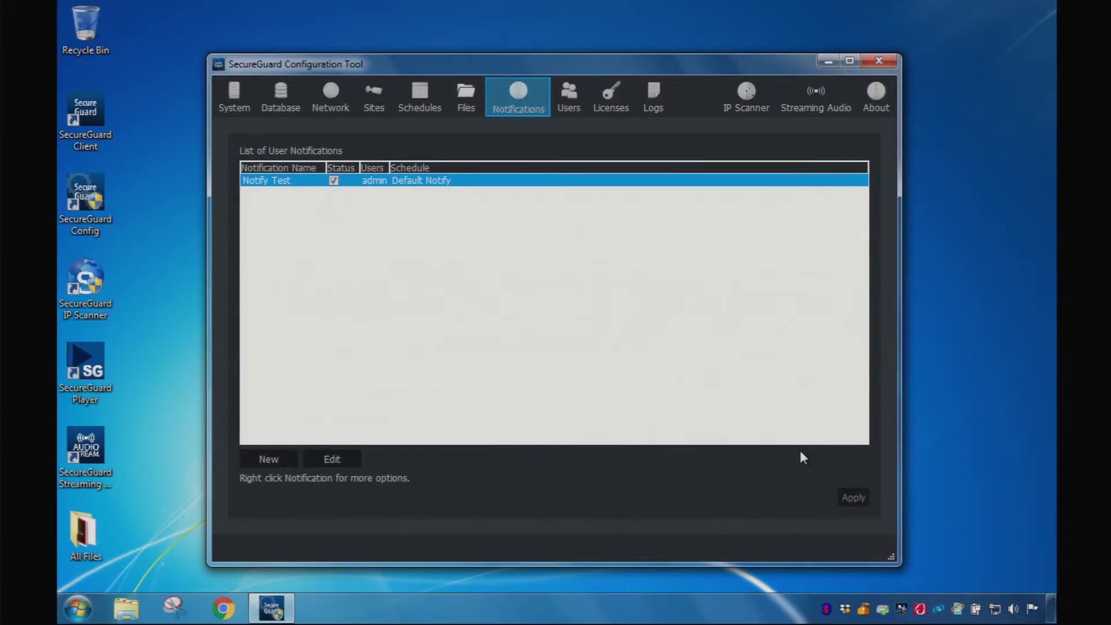
# Step: Stop and restart the SecureGuard system service, then close the configuration tool
pyautogui.click(237, 104)
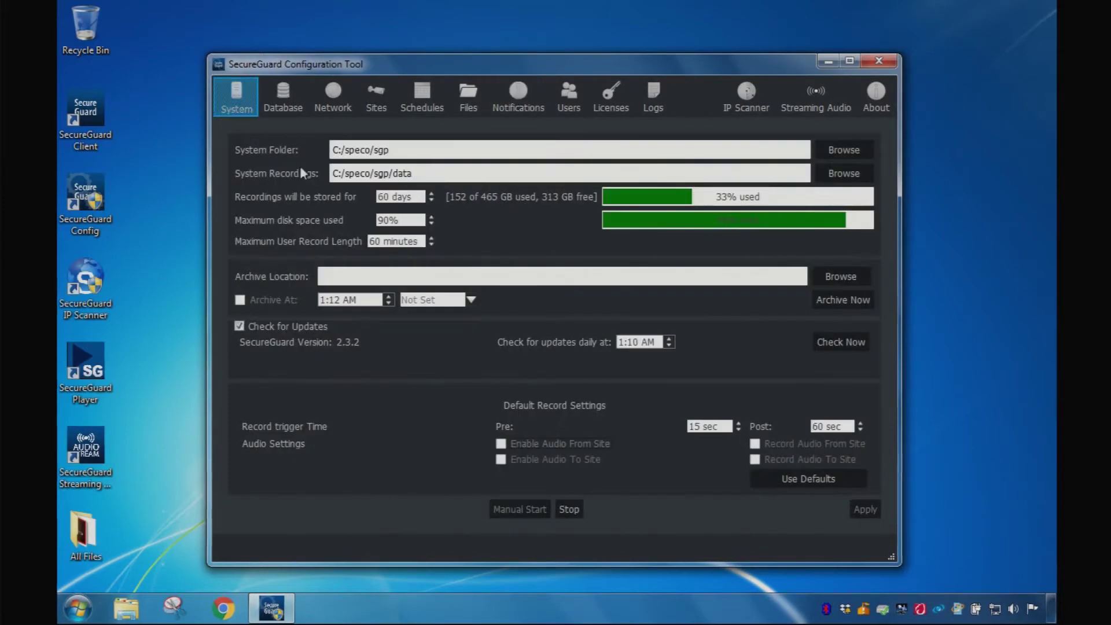
pyautogui.click(576, 514)
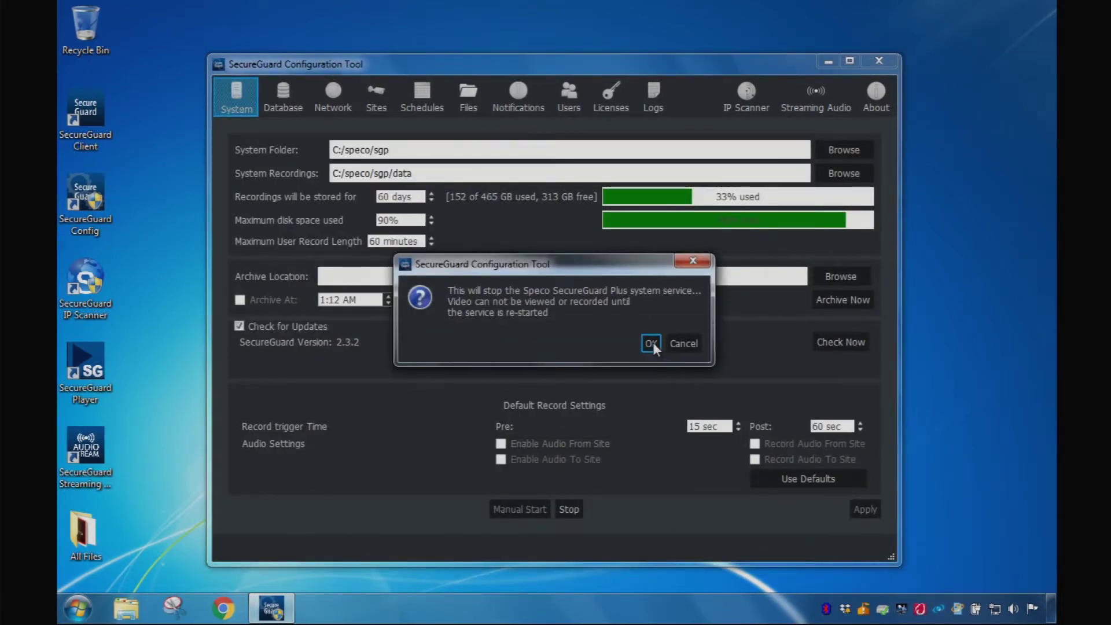
pyautogui.click(652, 342)
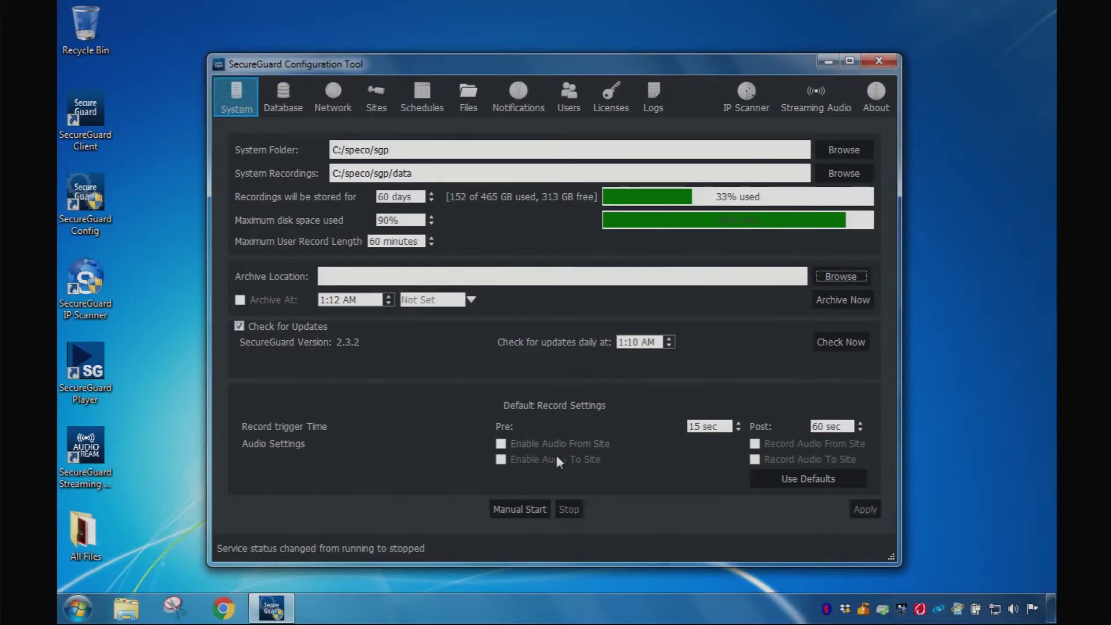
pyautogui.click(524, 505)
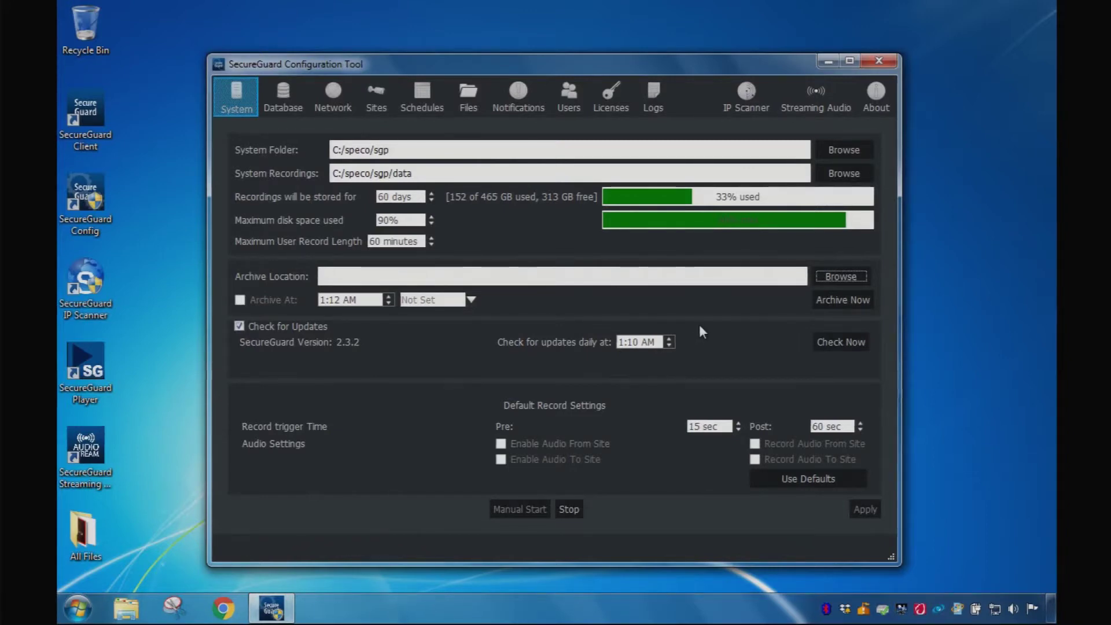
pyautogui.click(880, 61)
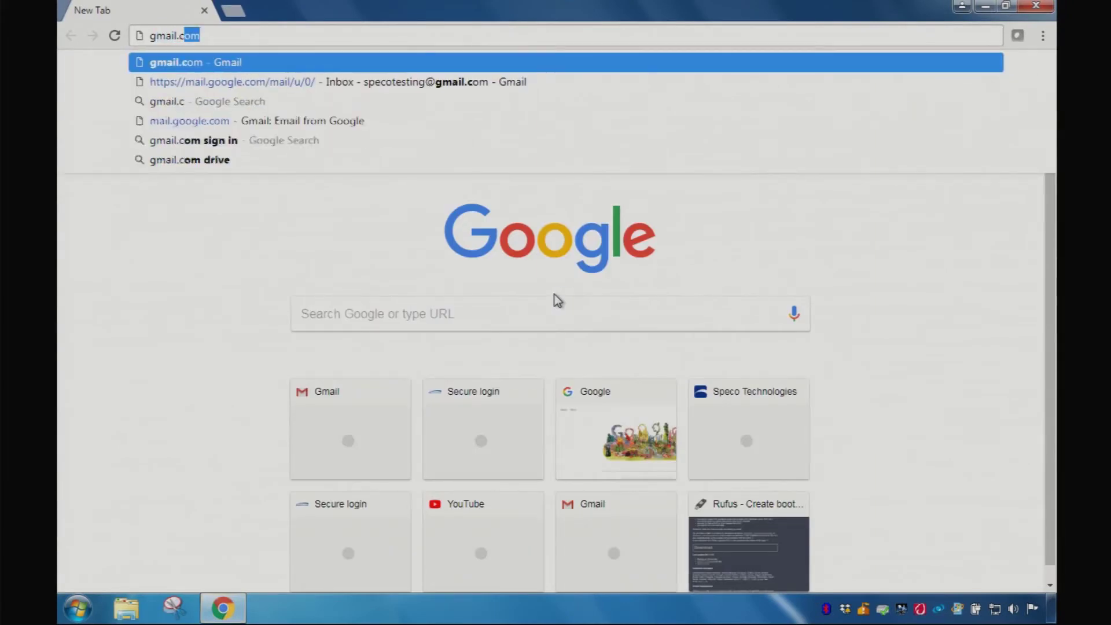
# Step: Load gmail.com and snap the browser to the right half of the screen
pyautogui.press('Return')
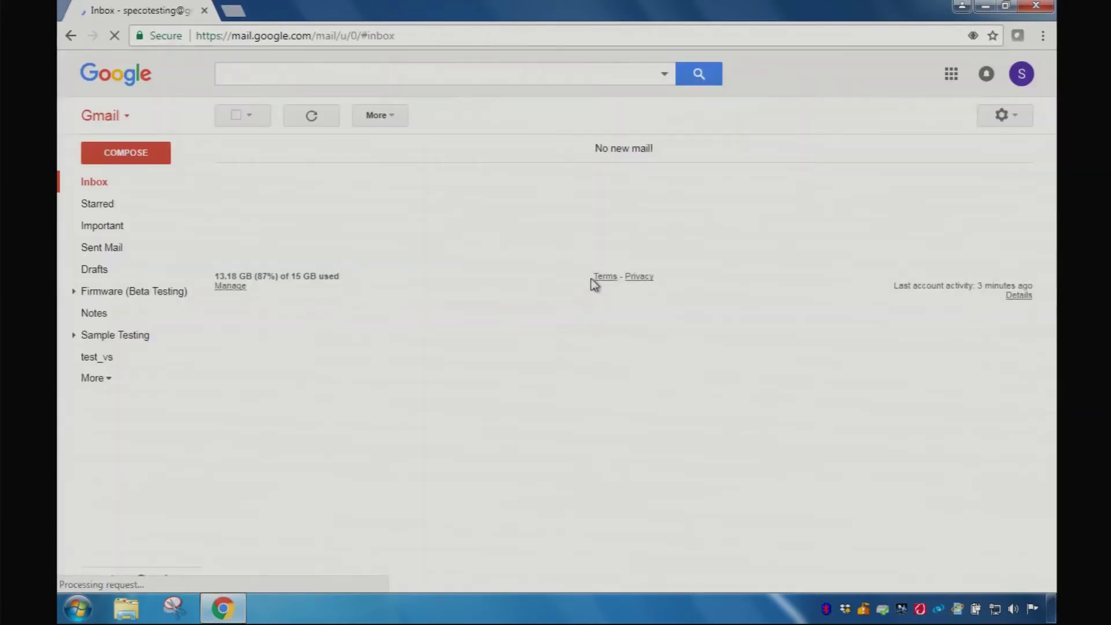
pyautogui.moveTo(550, 12); pyautogui.dragTo(1054, 26)
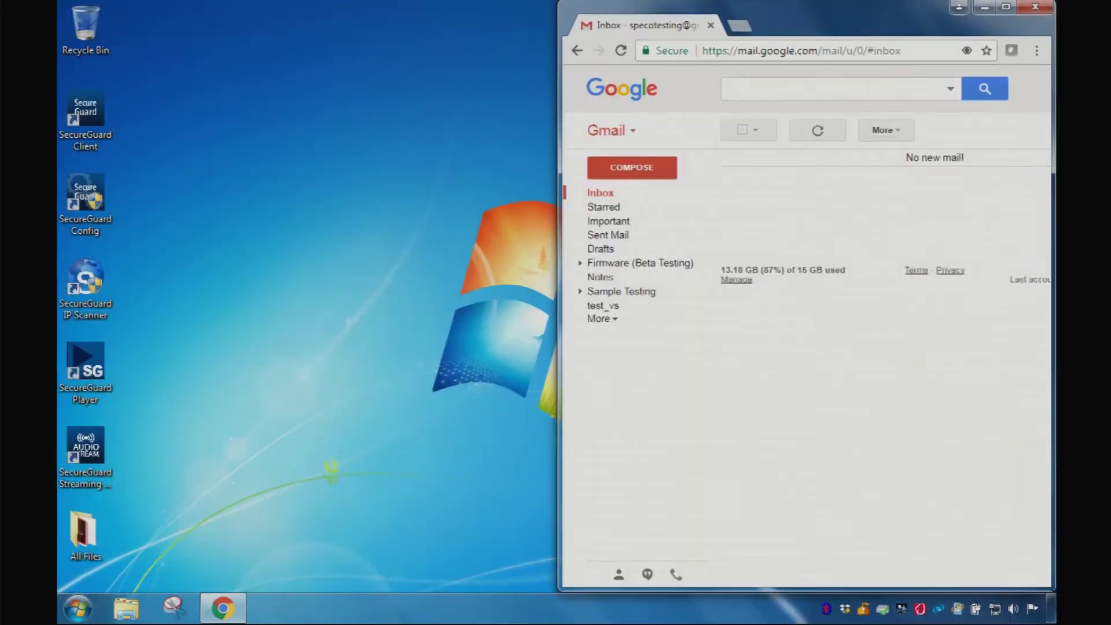
# Step: Launch SecureGuard Client, log in as admin, and dock it on the left half
pyautogui.doubleClick(104, 129)
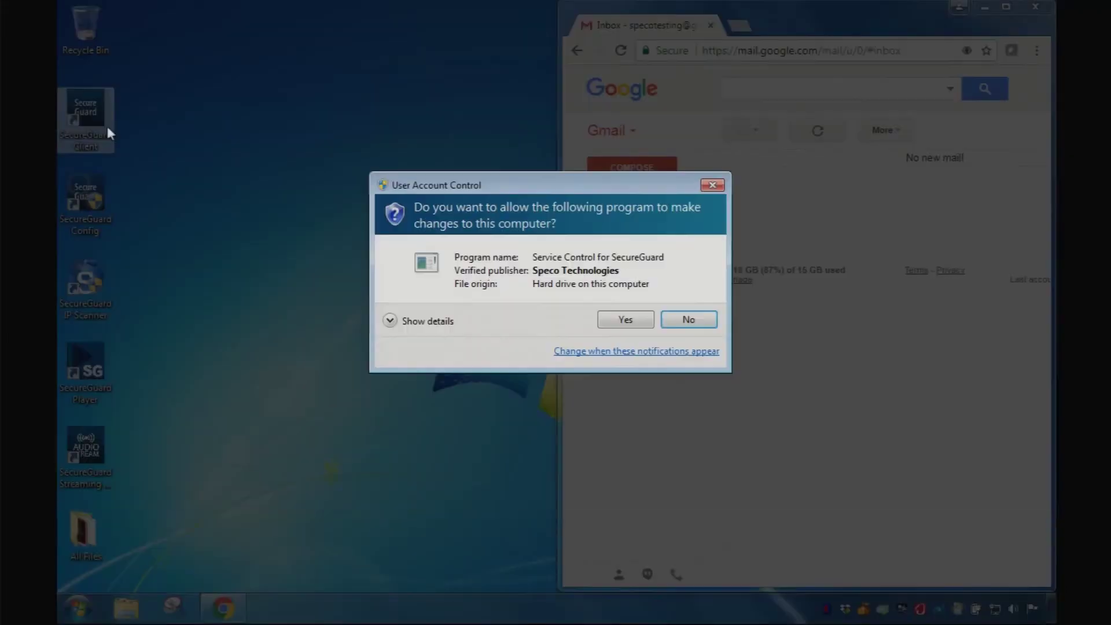
pyautogui.click(609, 321)
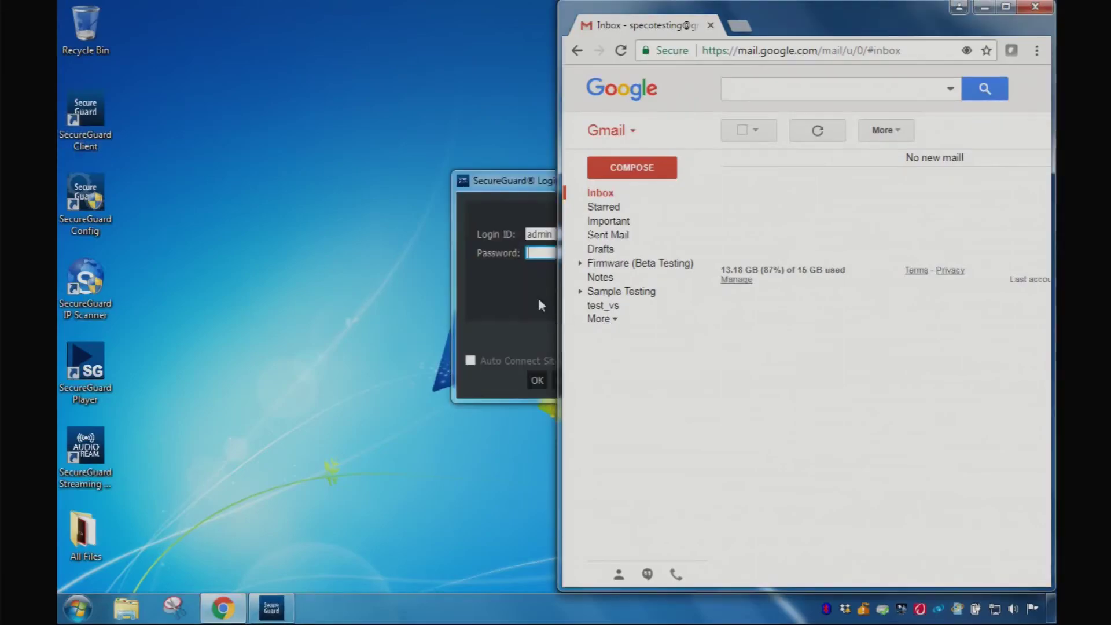
pyautogui.write('admin')
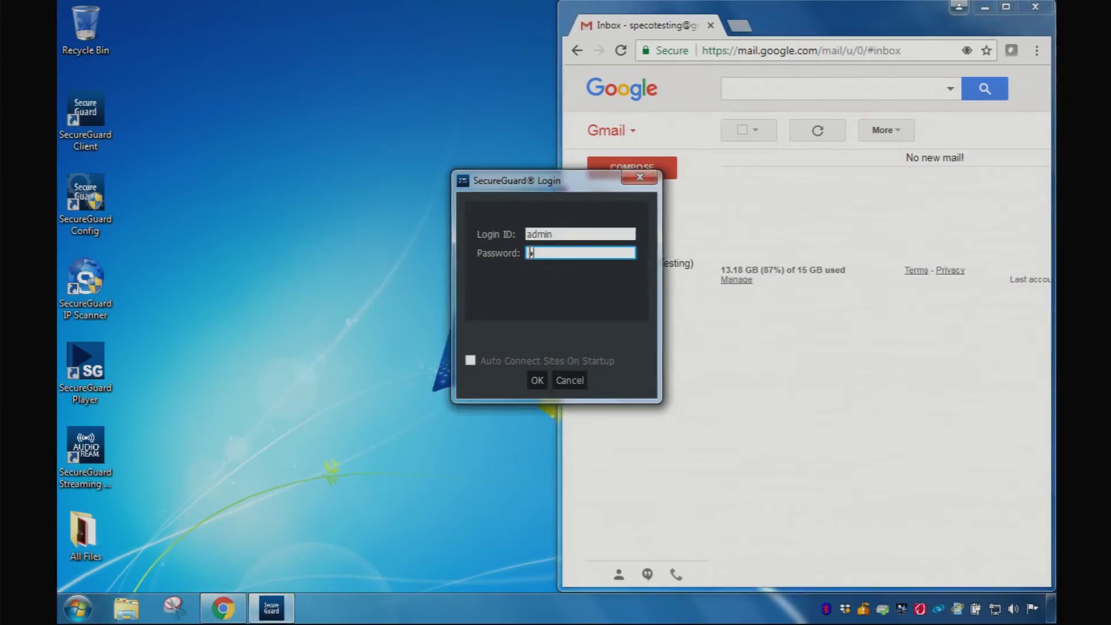
pyautogui.press('Return')
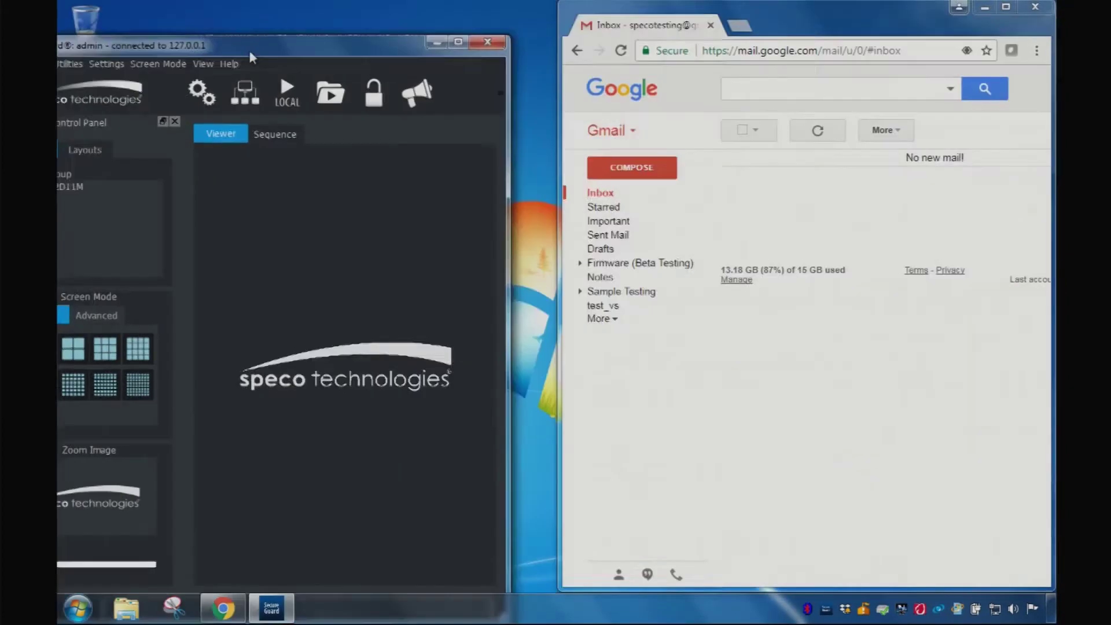
pyautogui.moveTo(505, 24); pyautogui.dragTo(313, 13)
# Step: Connect to site O2D11M and start recording its Ch 1 camera view
pyautogui.click(137, 150)
pyautogui.rightClick(137, 150)
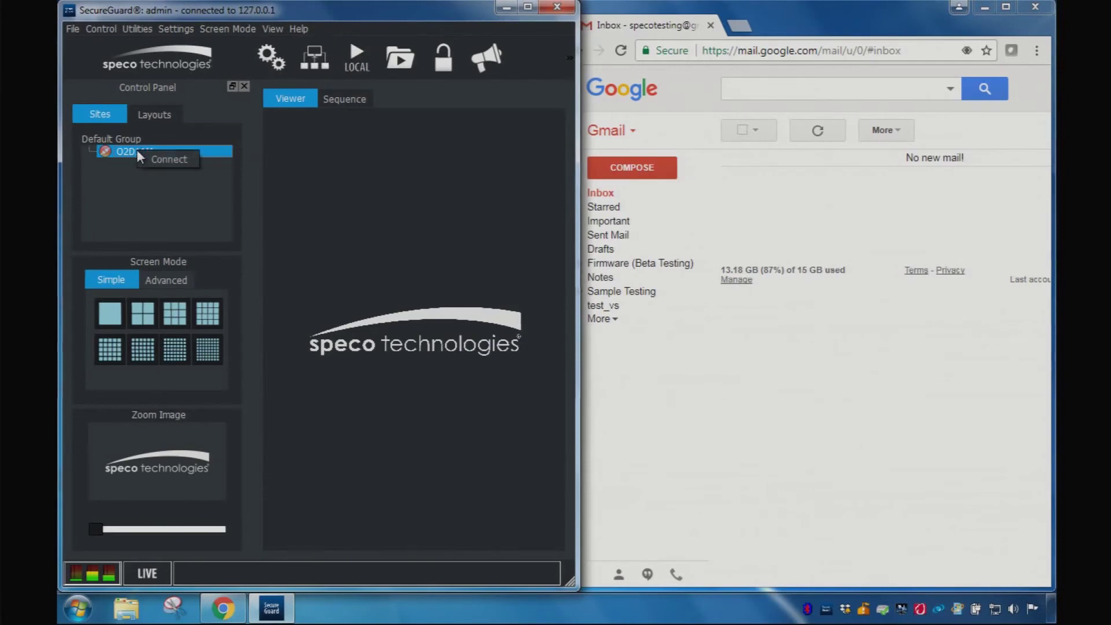
pyautogui.click(143, 157)
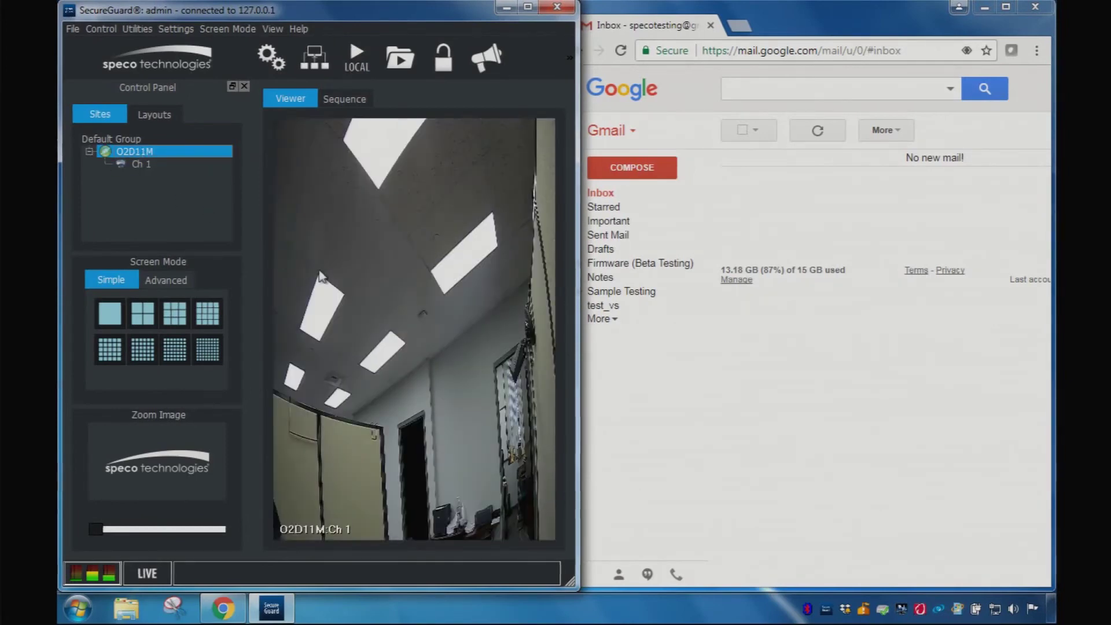
pyautogui.click(334, 270)
pyautogui.rightClick(337, 216)
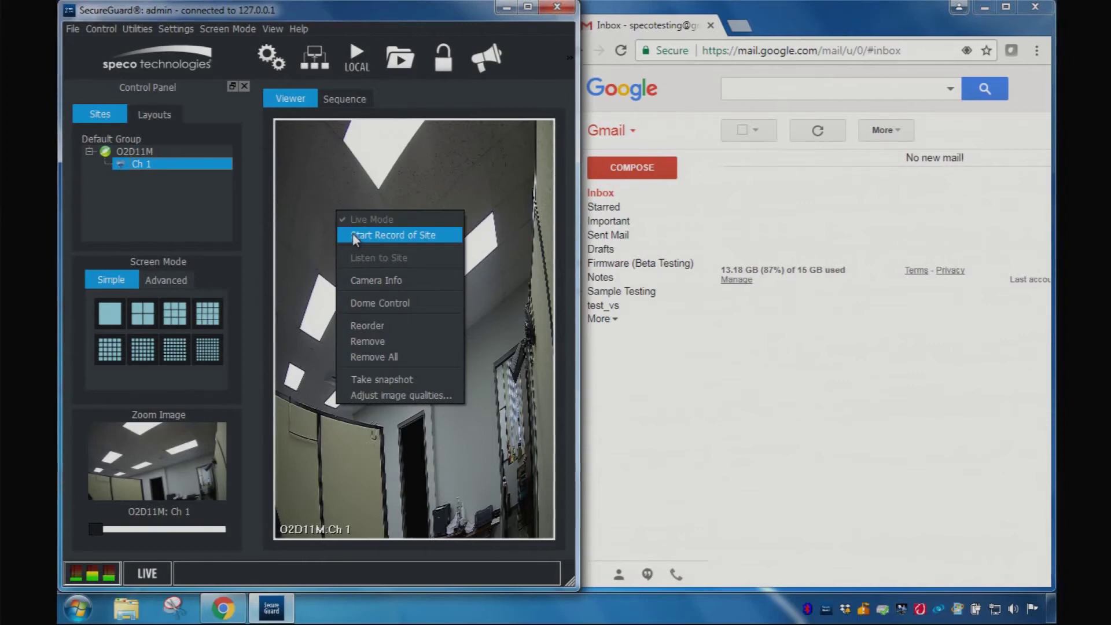
pyautogui.click(353, 234)
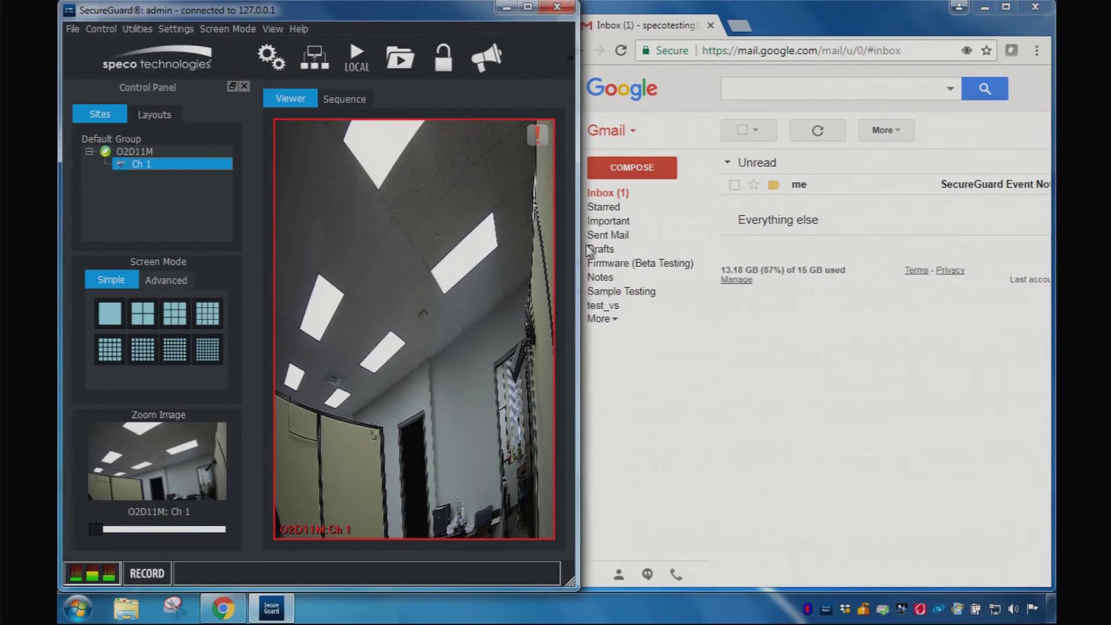
# Step: Maximize Gmail and open the SecureGuard email reporting O2D11M Channel 1's recording start
pyautogui.click(1006, 9)
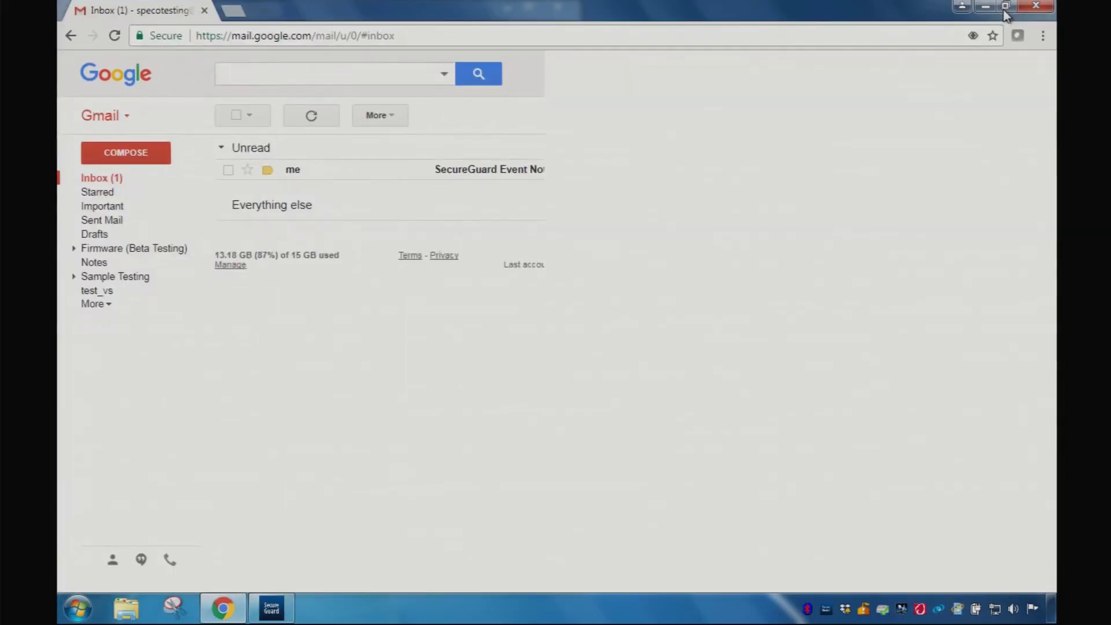
pyautogui.click(432, 183)
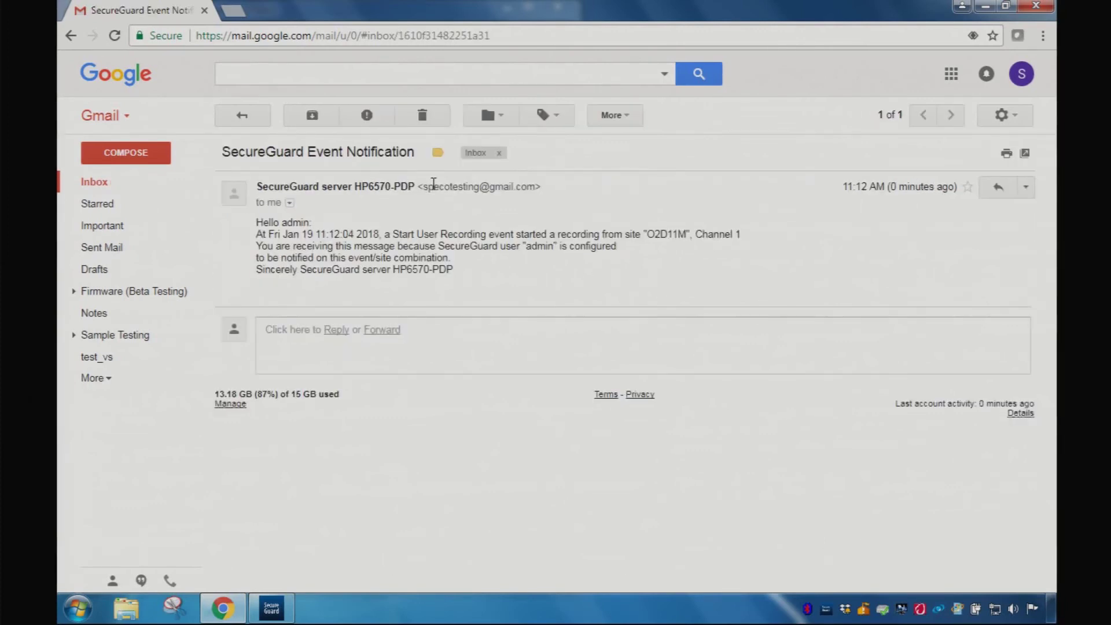